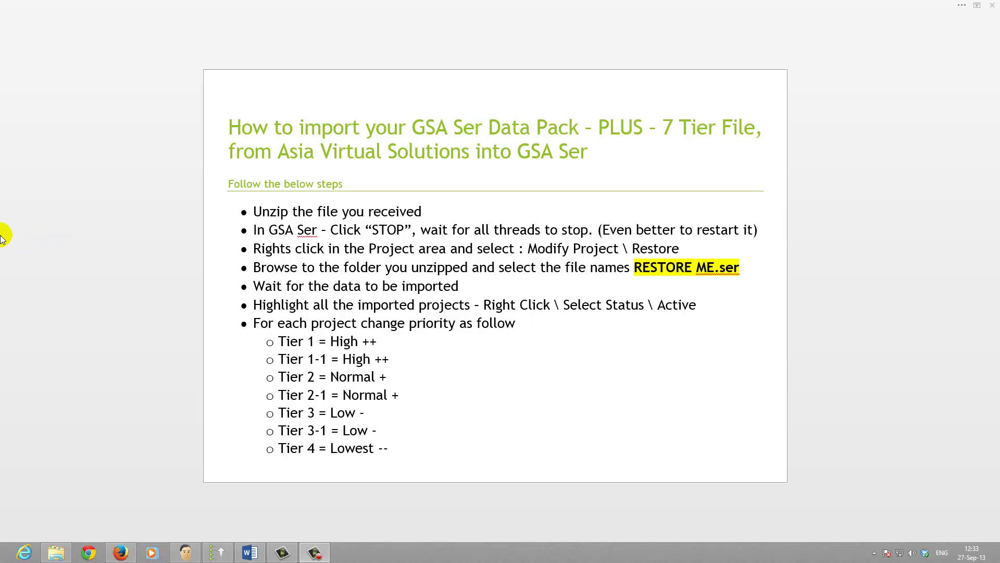
Step: Show the GSA 7 Tier folder in a restored window on the right with the Water Softener zip selected
{"action": "left_click", "coordinate": [59, 554]}
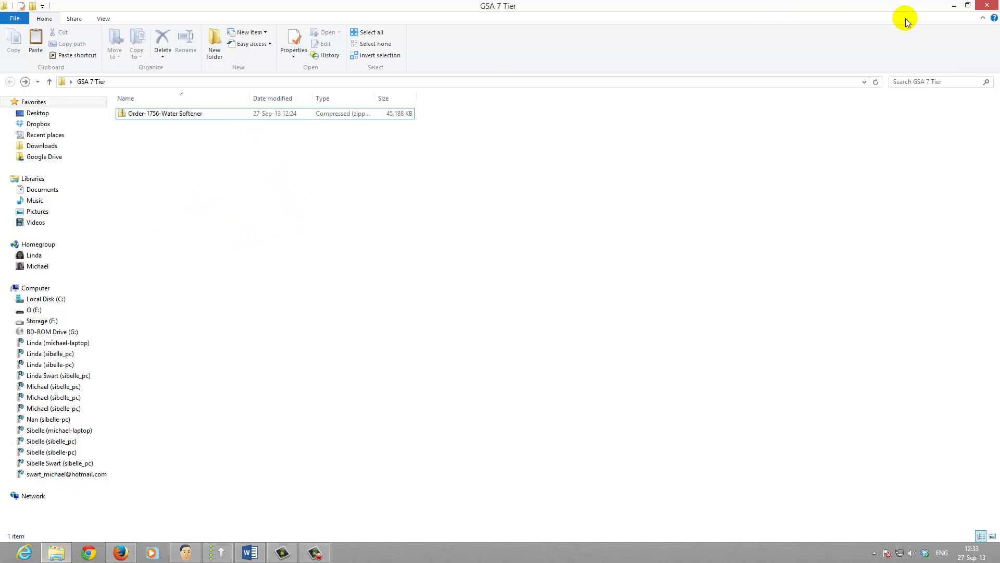
{"action": "left_click", "coordinate": [967, 5]}
{"action": "left_click_drag", "start_coordinate": [602, 171], "coordinate": [793, 90]}
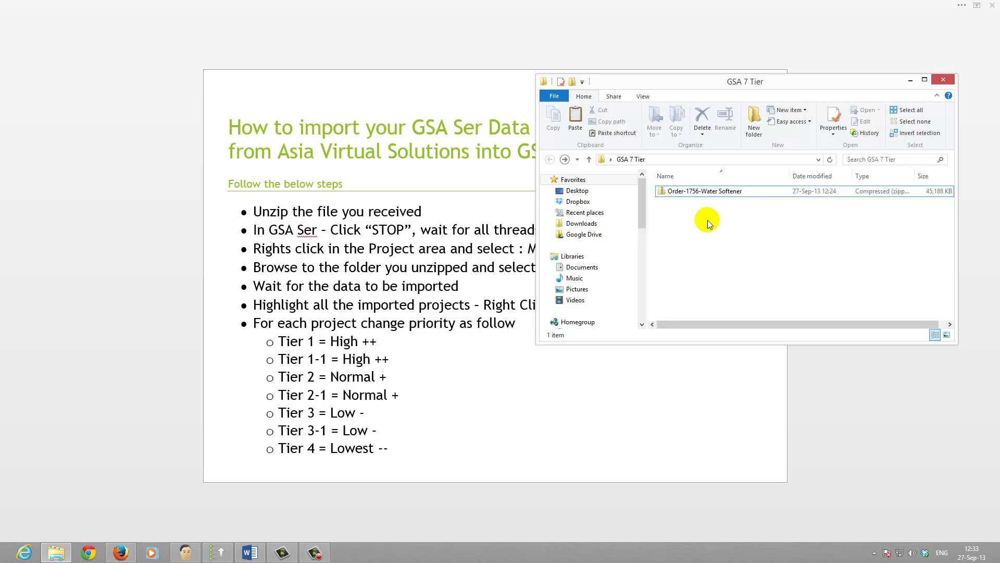
{"action": "left_click", "coordinate": [713, 195]}
{"action": "left_click_drag", "start_coordinate": [642, 82], "coordinate": [866, 124]}
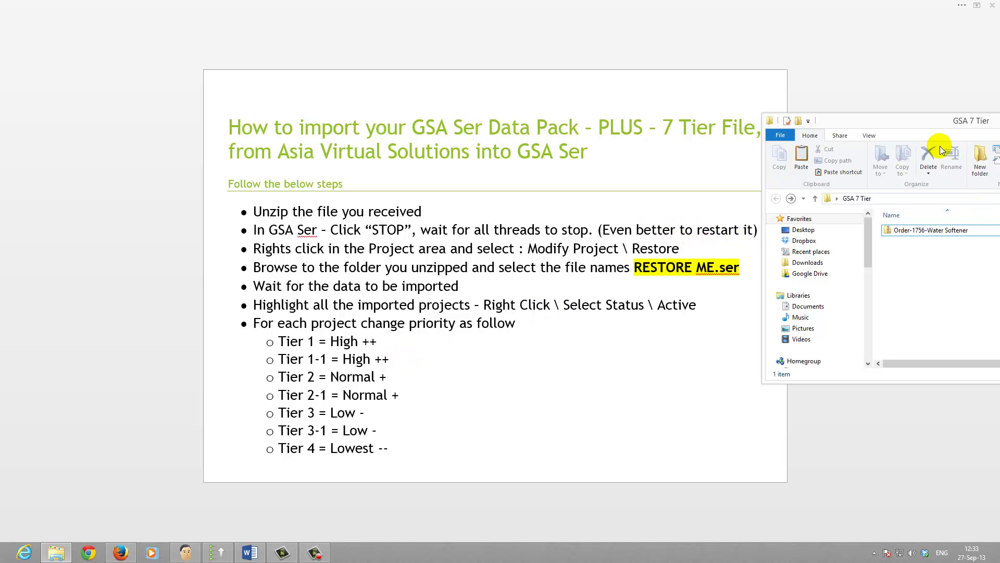
{"action": "mouse_move", "coordinate": [923, 128]}
{"action": "left_mouse_down"}
{"action": "mouse_move", "coordinate": [680, 132]}
{"action": "mouse_move", "coordinate": [927, 132]}
{"action": "left_mouse_up"}
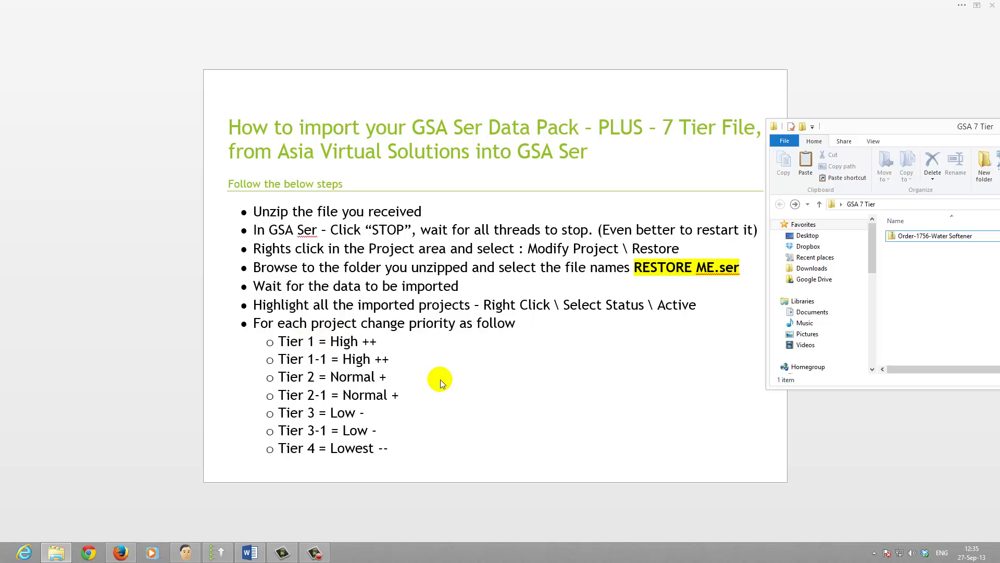
{"action": "left_click_drag", "start_coordinate": [917, 129], "coordinate": [621, 149]}
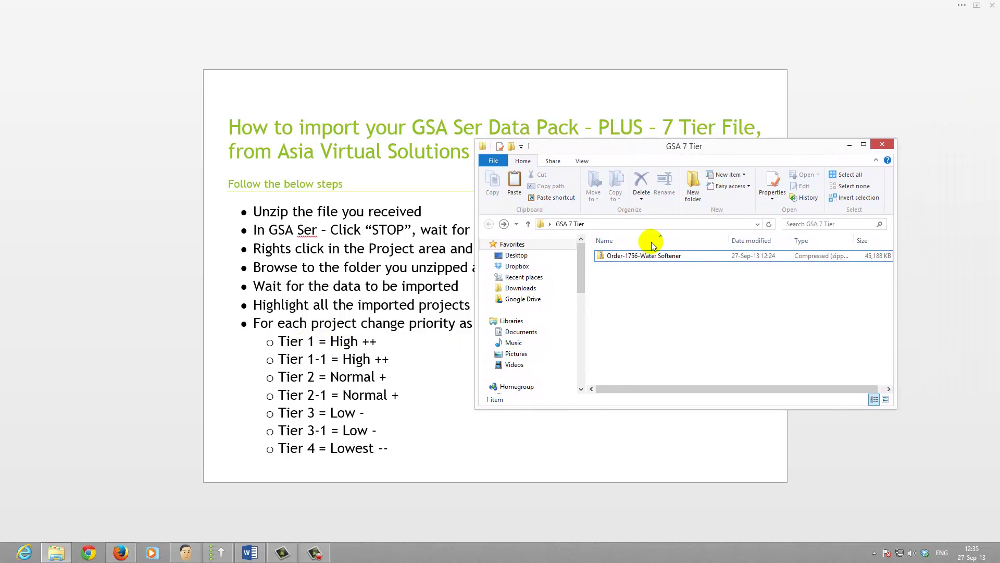
Step: Extract the Water Softener zip into Order-1756-Water Softener and open that folder
{"action": "right_click", "coordinate": [624, 256]}
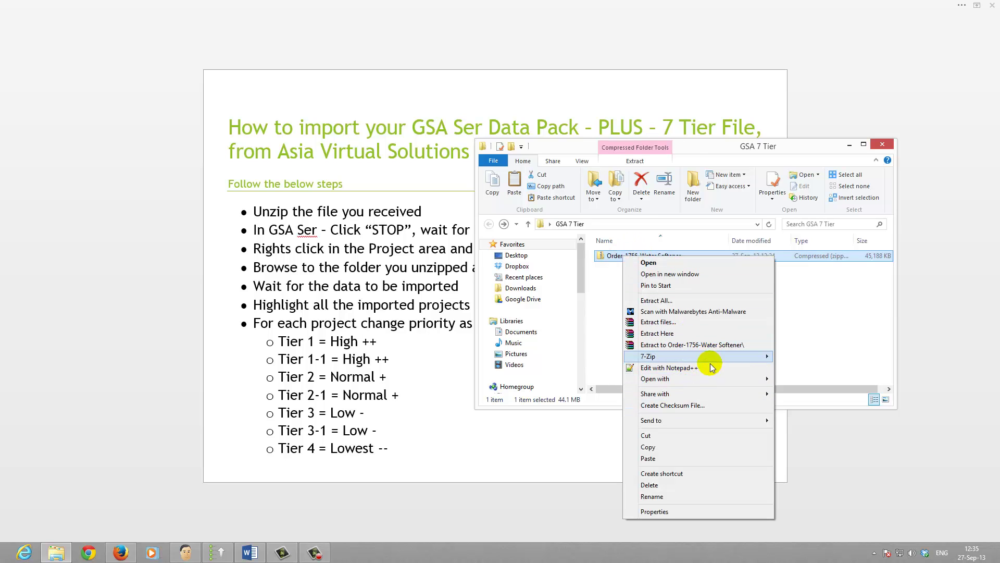
{"action": "mouse_move", "coordinate": [703, 397]}
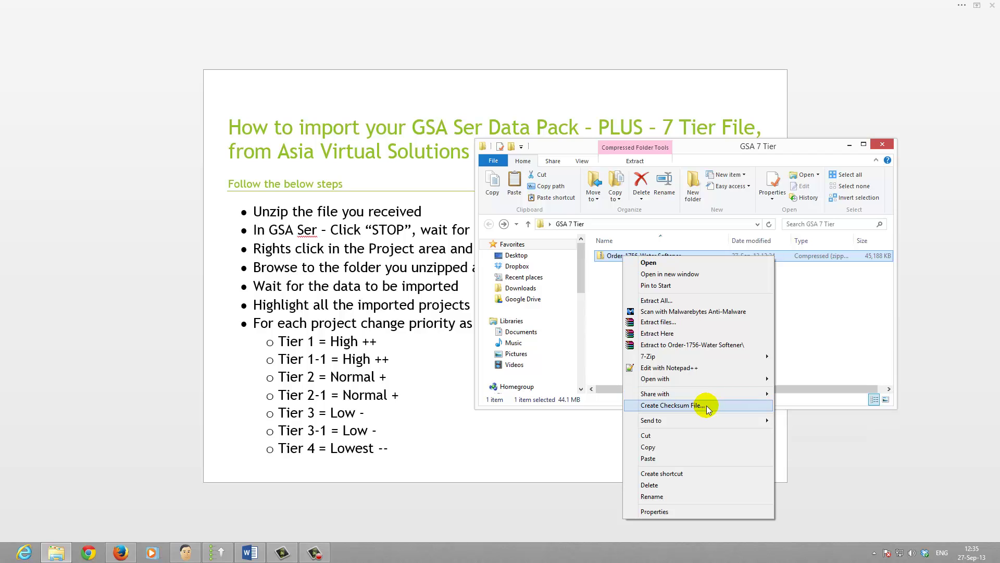
{"action": "left_click", "coordinate": [707, 345]}
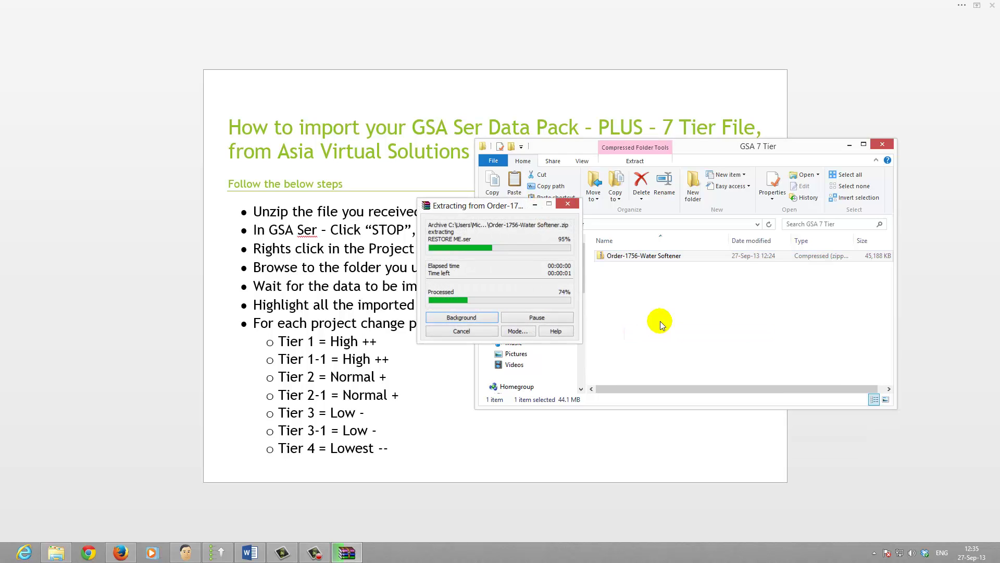
{"action": "double_click", "coordinate": [641, 255]}
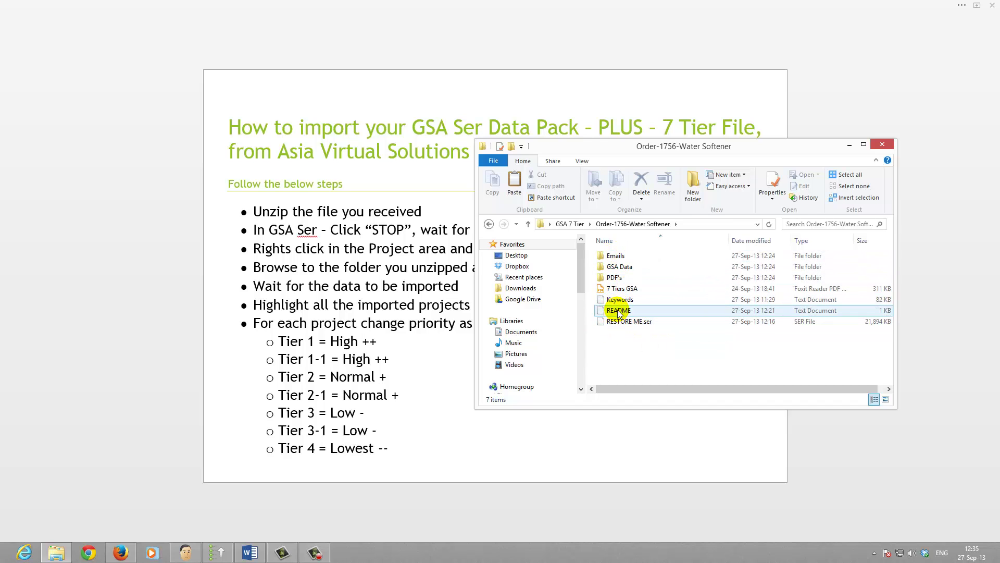
{"action": "double_click", "coordinate": [618, 311]}
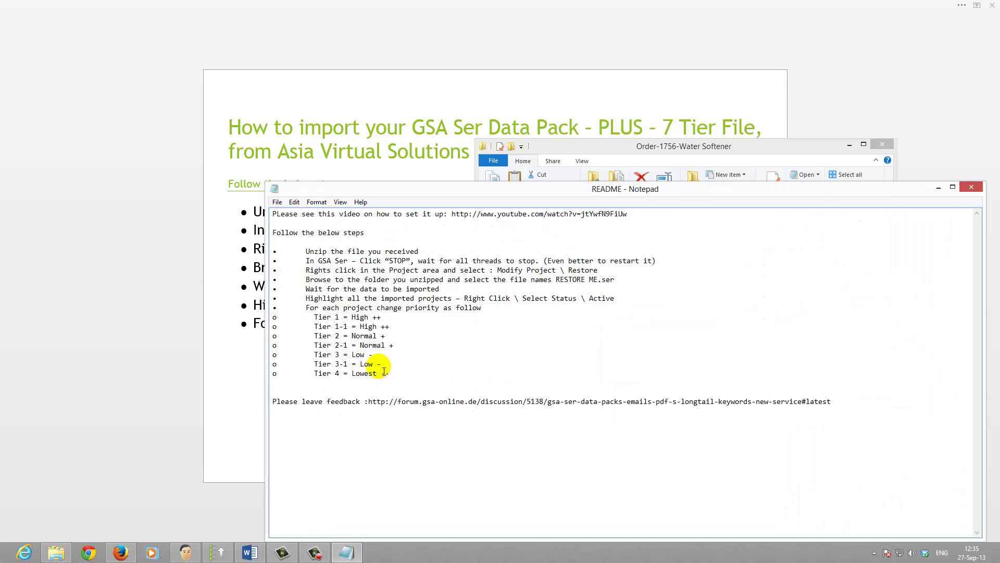
{"action": "left_click", "coordinate": [971, 187]}
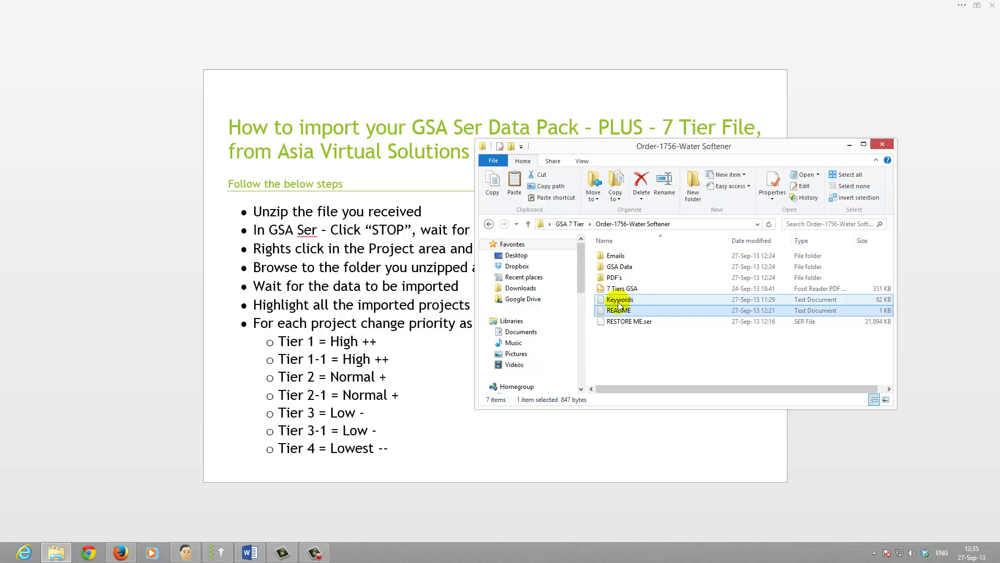
{"action": "left_click", "coordinate": [618, 255]}
{"action": "key", "text": "Down"}
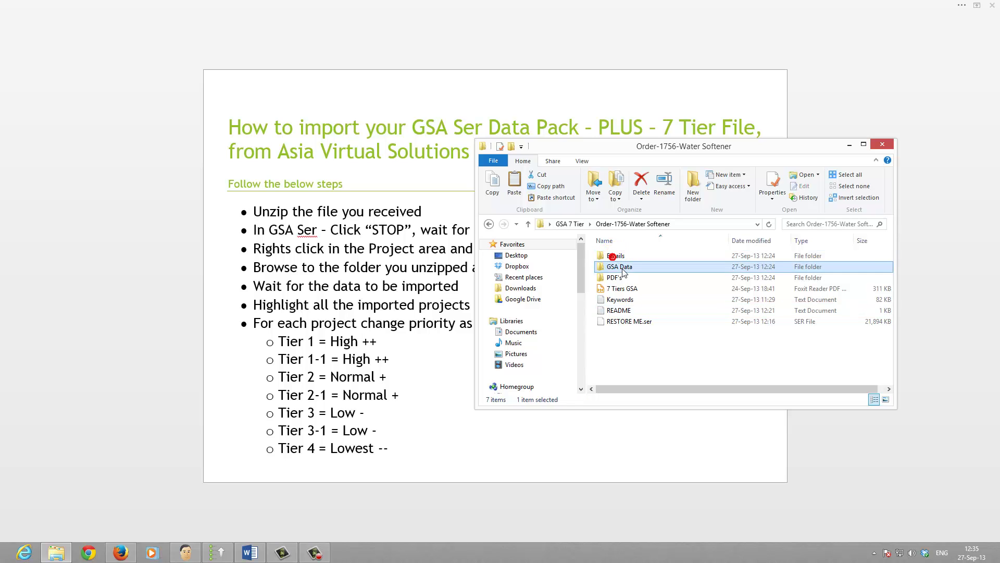
{"action": "left_click", "coordinate": [619, 278]}
{"action": "left_click", "coordinate": [630, 288]}
{"action": "left_click", "coordinate": [632, 302]}
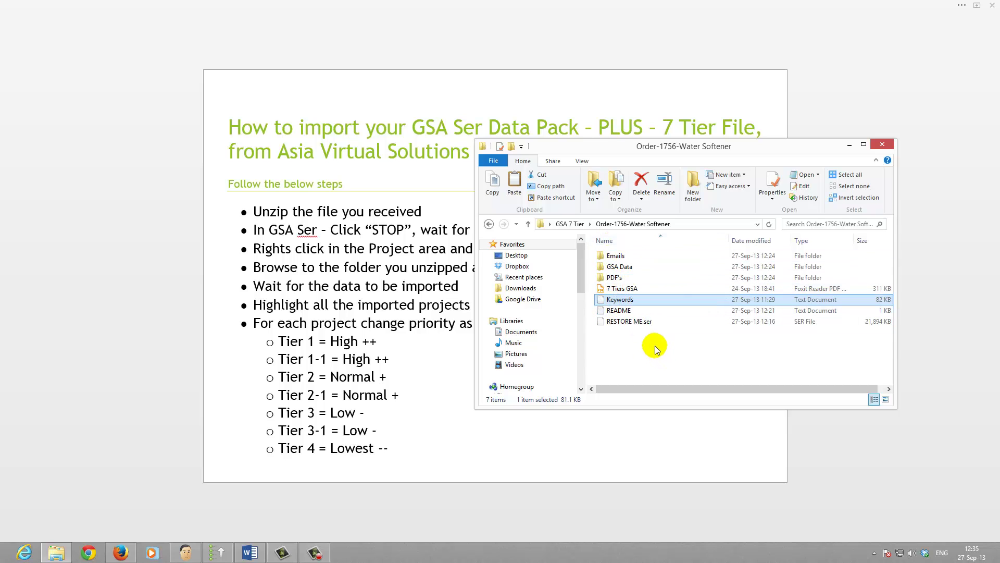
Step: Close Explorer, bring GSA Search Engine Ranker forward, and open the project list's Modify Project menu
{"action": "left_click", "coordinate": [883, 144]}
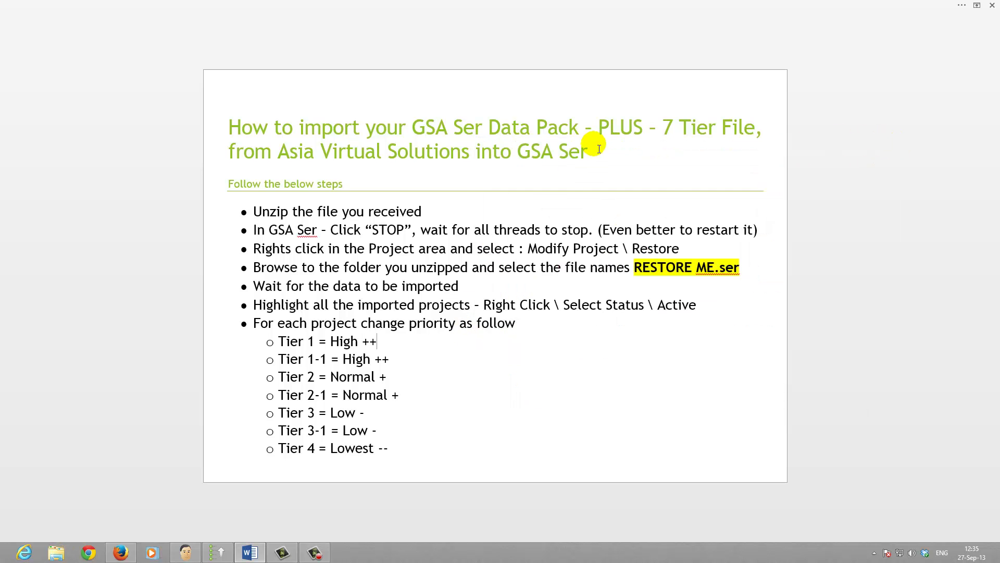
{"action": "left_click", "coordinate": [221, 556]}
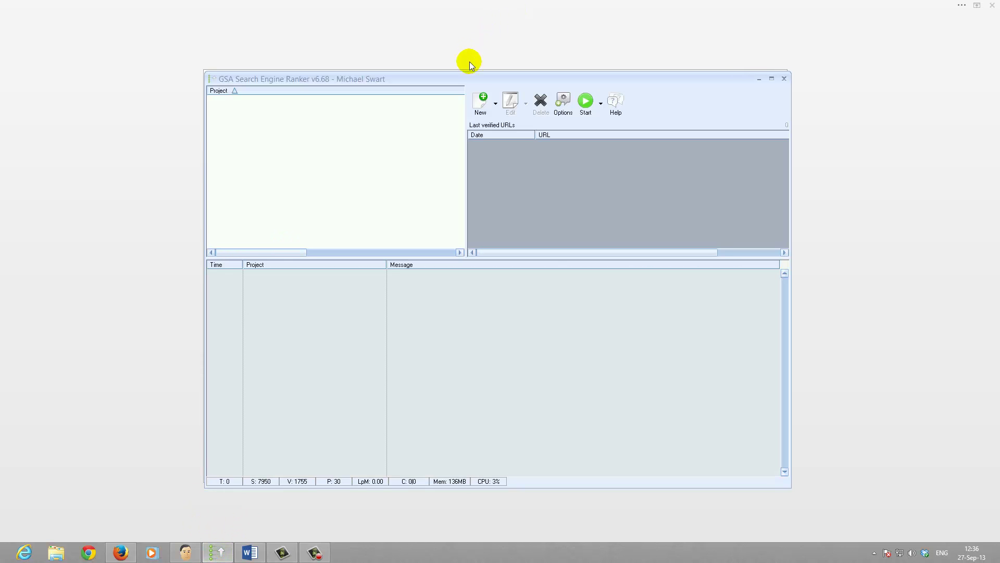
{"action": "left_click_drag", "start_coordinate": [464, 83], "coordinate": [537, 42]}
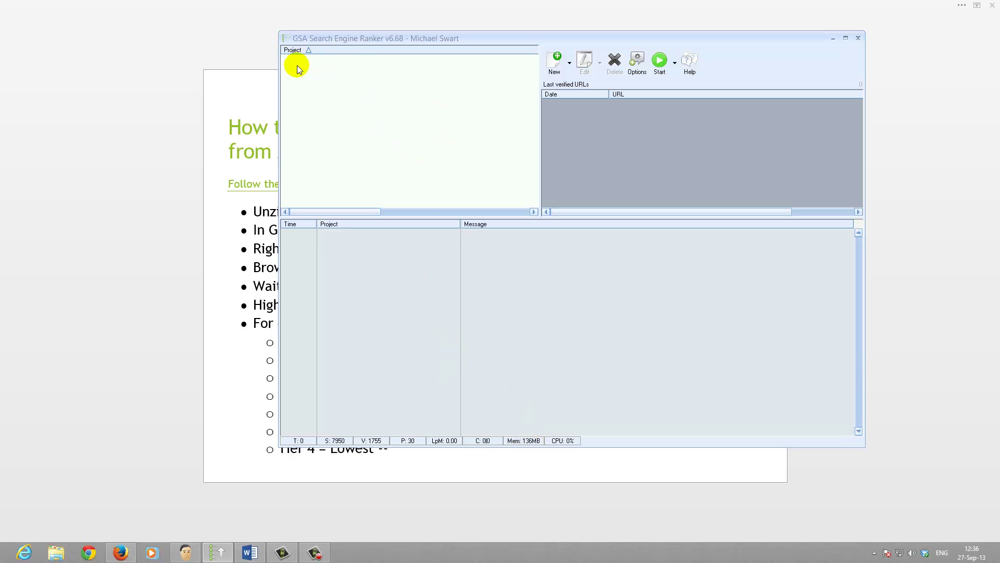
{"action": "right_click", "coordinate": [359, 153]}
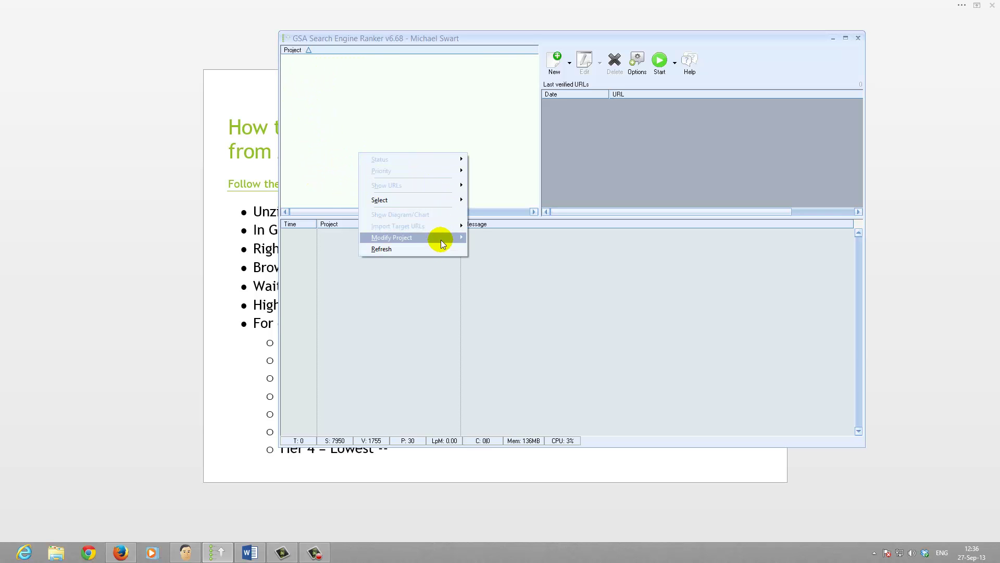
{"action": "mouse_move", "coordinate": [441, 239]}
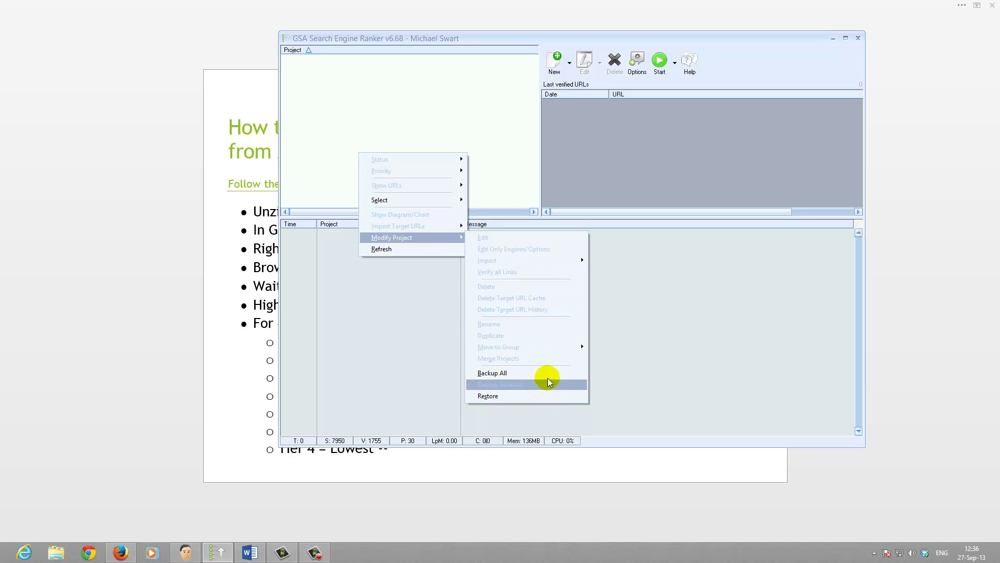
Step: Restore projects from Desktop > GSA 7 Tier > Order-1756-Water Softener > RESTORE ME.ser
{"action": "left_click", "coordinate": [501, 395]}
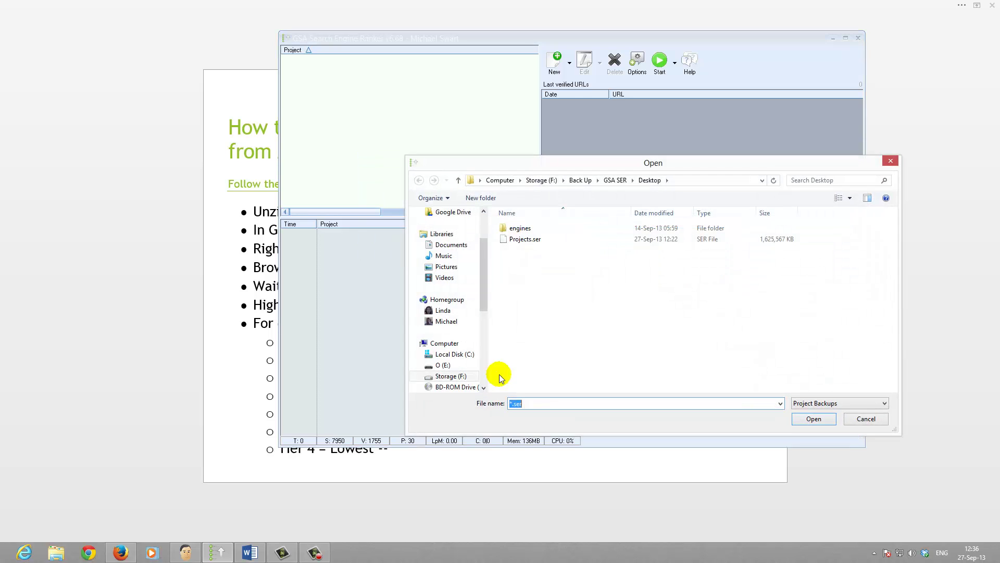
{"action": "scroll", "coordinate": [448, 235], "scroll_direction": "up", "scroll_amount": 2}
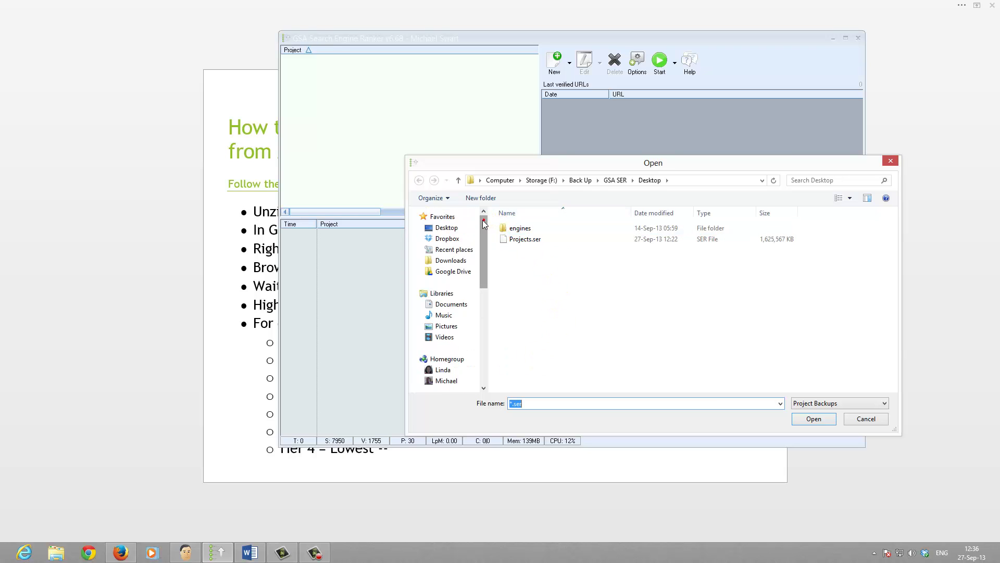
{"action": "left_click", "coordinate": [447, 228]}
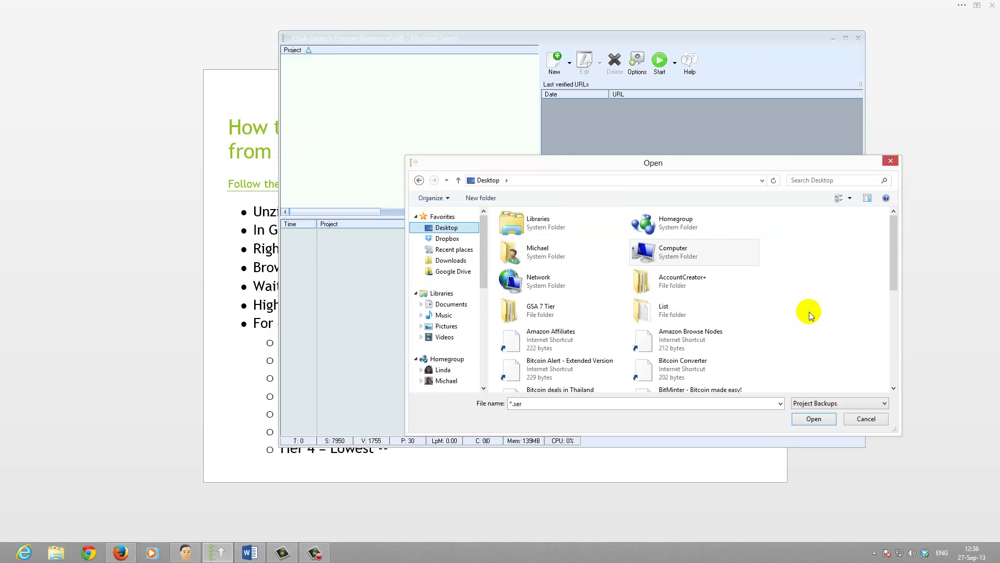
{"action": "double_click", "coordinate": [541, 310]}
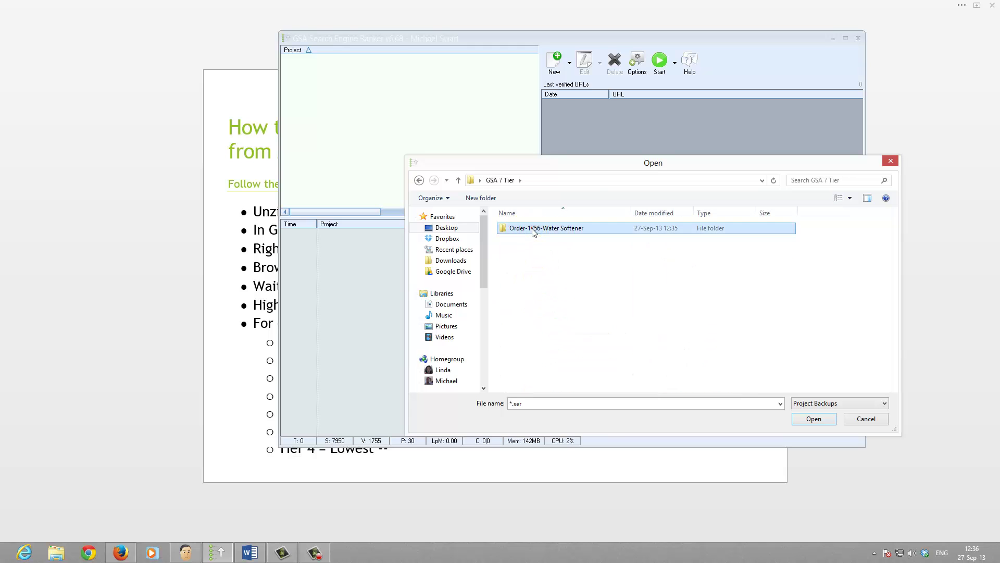
{"action": "double_click", "coordinate": [505, 231]}
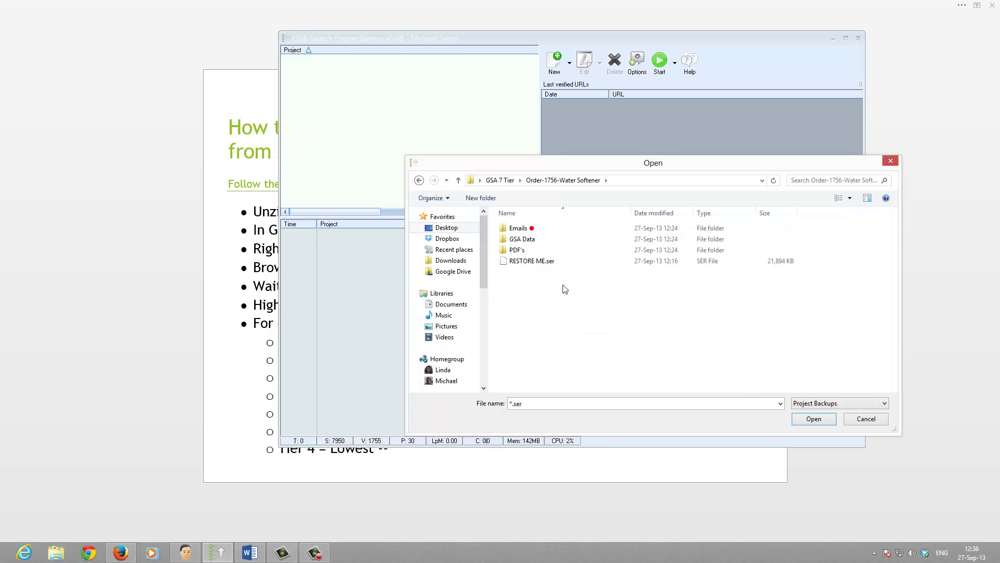
{"action": "double_click", "coordinate": [520, 262]}
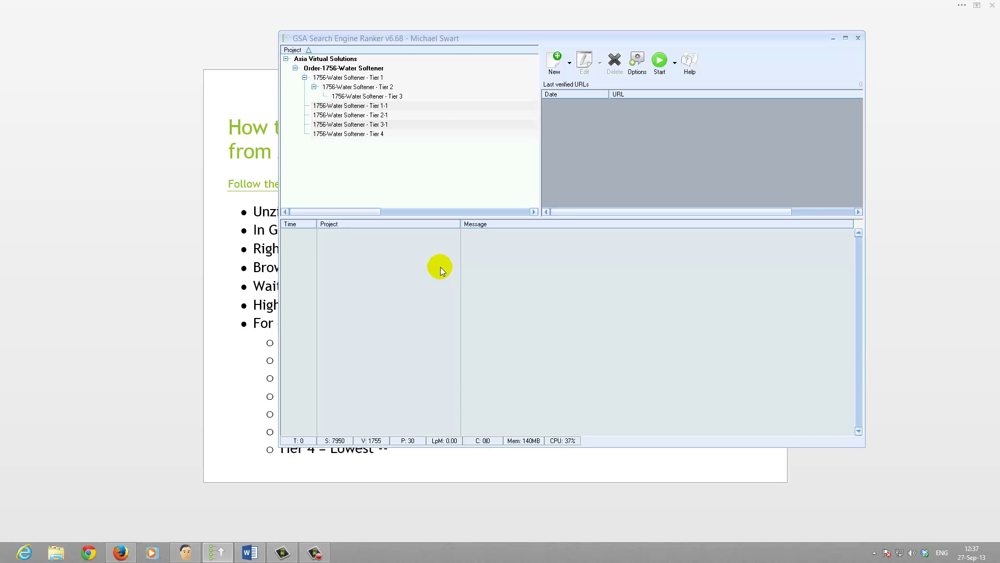
{"action": "mouse_move", "coordinate": [362, 117]}
Step: Select all seven Water Softener tier projects and set their status to Active
{"action": "left_click", "coordinate": [385, 134]}
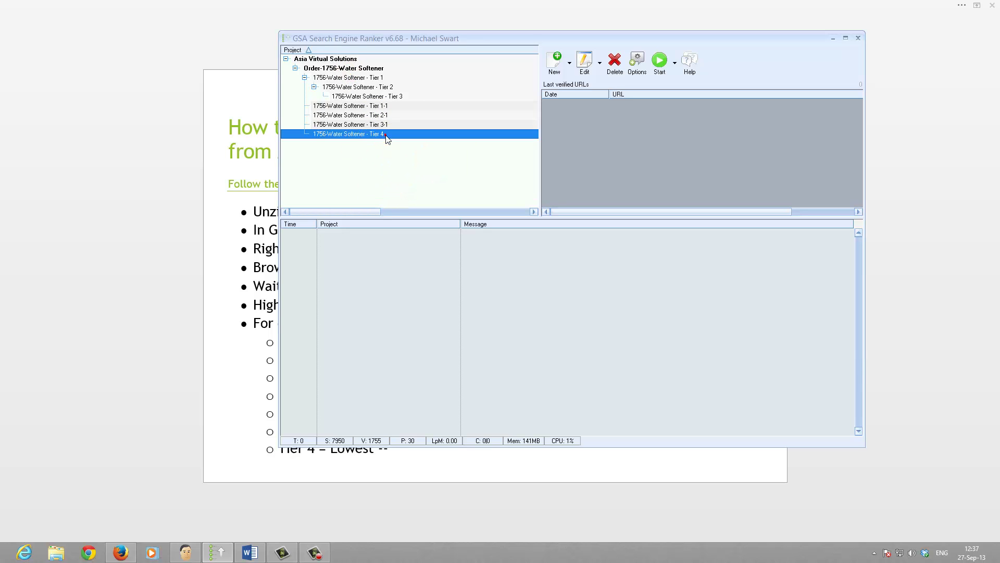
{"action": "left_click", "coordinate": [348, 59], "text": "shift"}
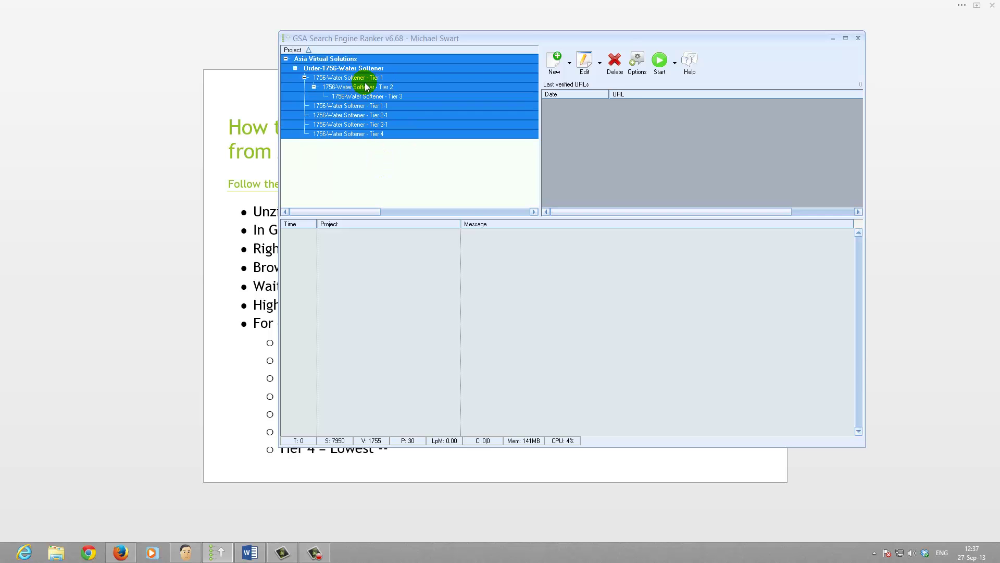
{"action": "right_click", "coordinate": [366, 81]}
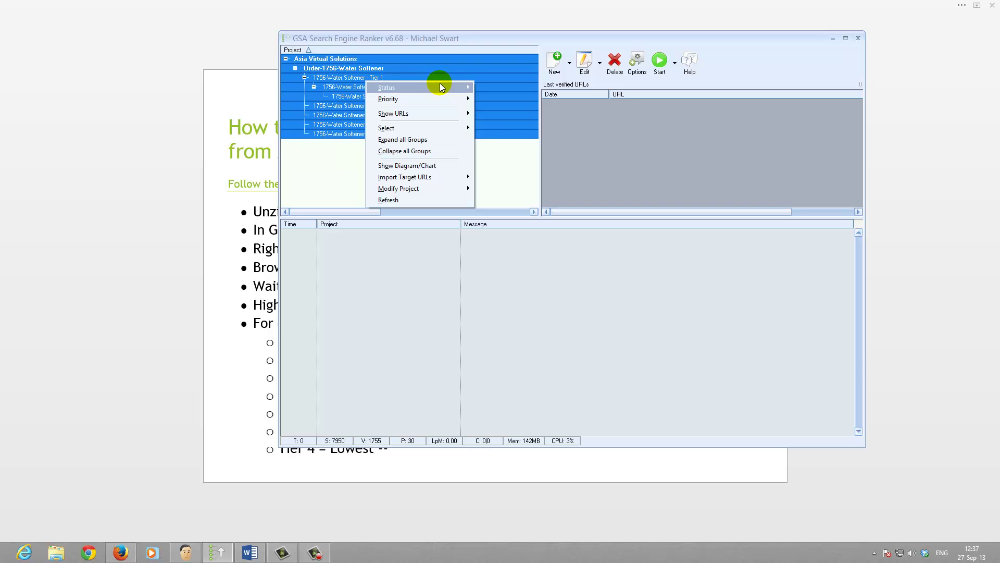
{"action": "mouse_move", "coordinate": [453, 87]}
{"action": "left_click", "coordinate": [492, 89]}
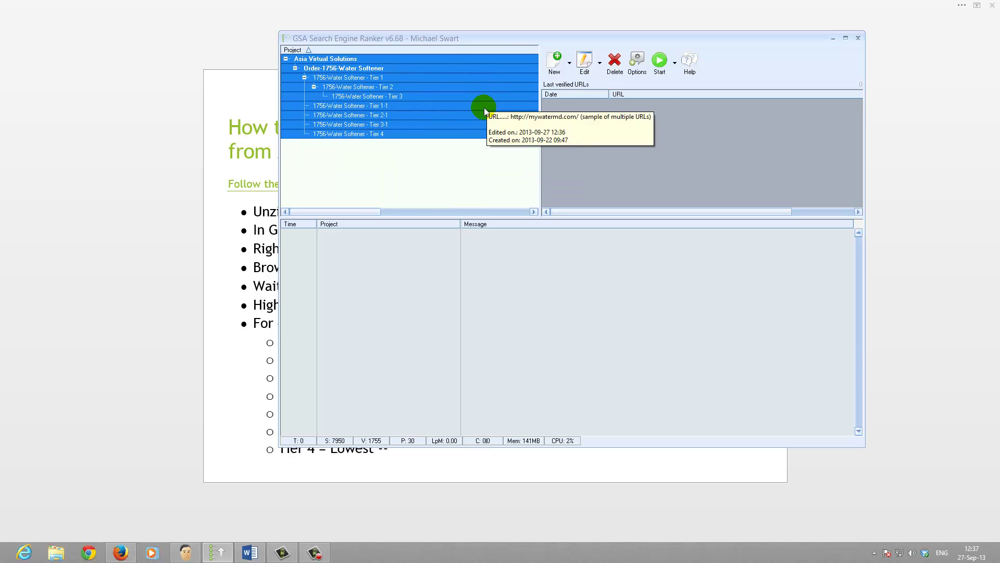
Step: Maximize the GSA window, clear the selection, then restore and maximize it again
{"action": "left_click", "coordinate": [845, 38]}
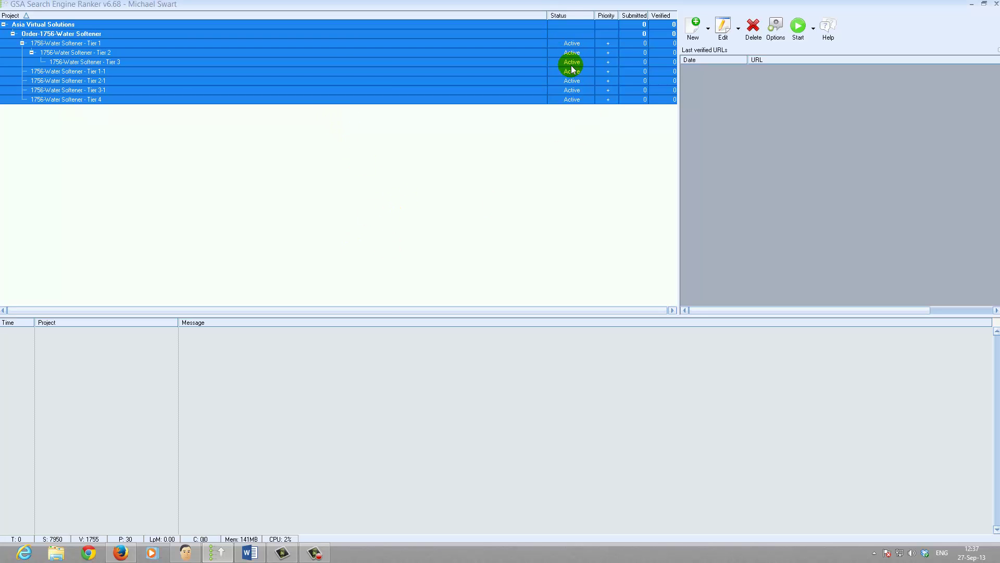
{"action": "left_click", "coordinate": [310, 222]}
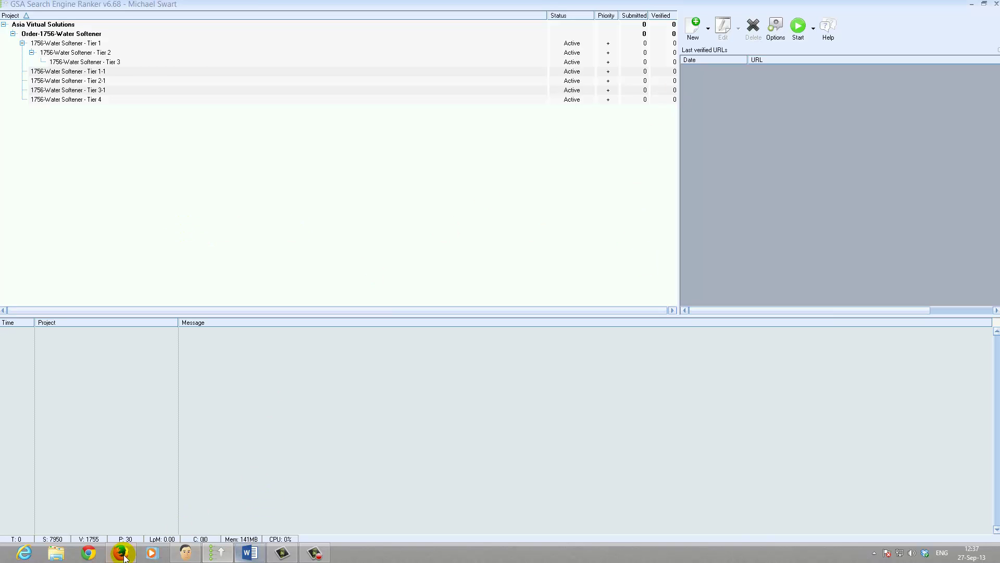
{"action": "left_click", "coordinate": [985, 6]}
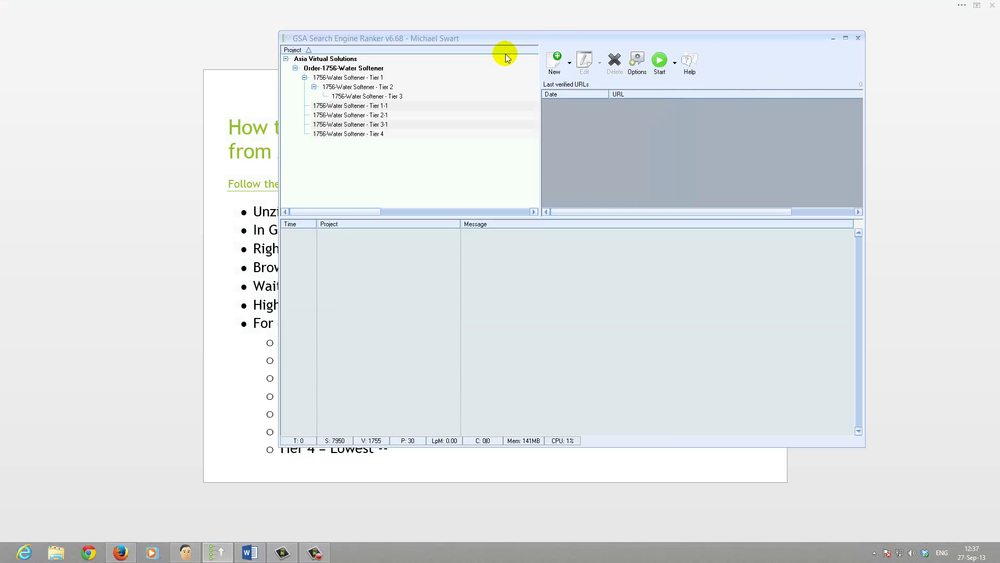
{"action": "left_click_drag", "start_coordinate": [496, 40], "coordinate": [521, 36]}
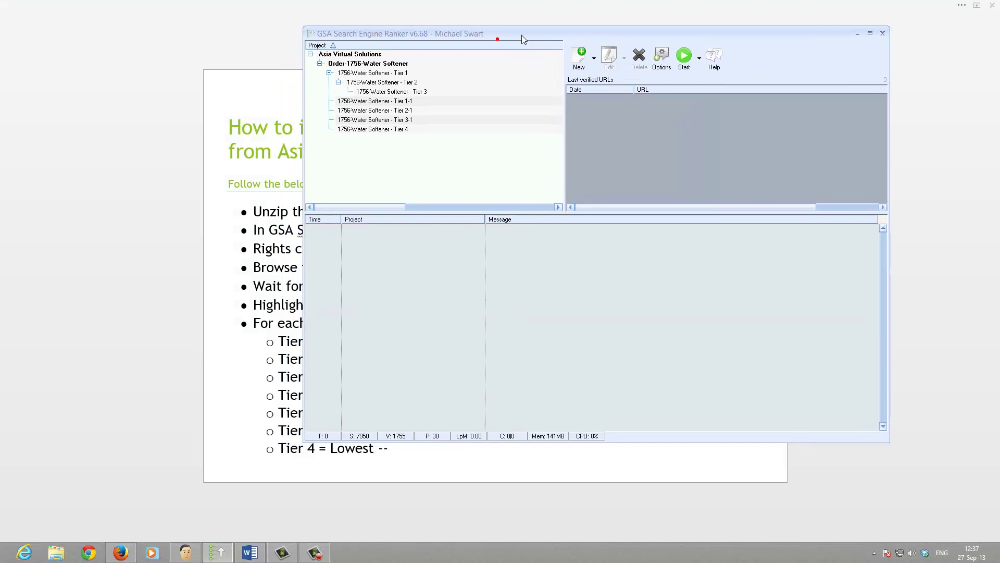
{"action": "left_click", "coordinate": [870, 33]}
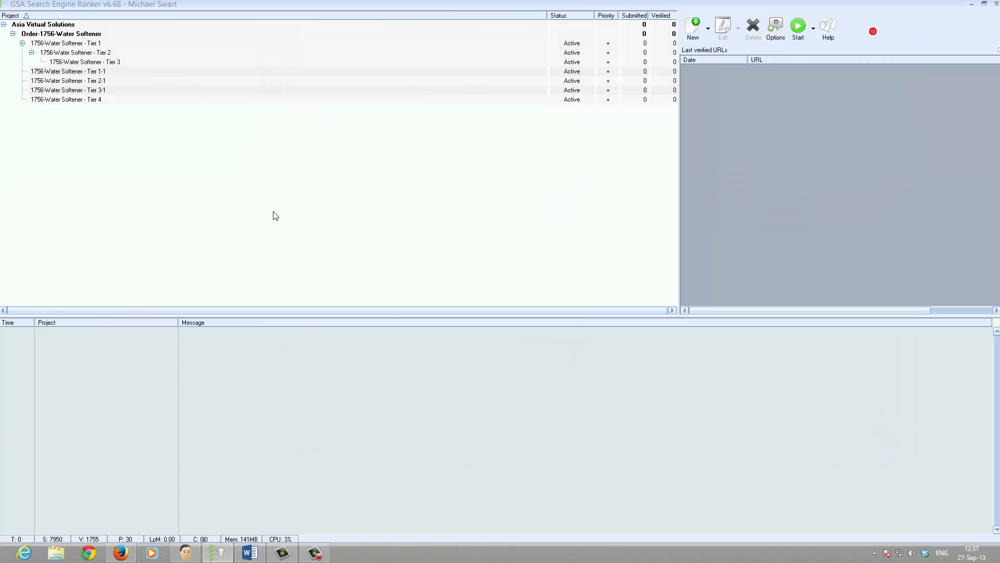
Step: Give Tier 1 and Tier 1-1 High priority
{"action": "right_click", "coordinate": [83, 43]}
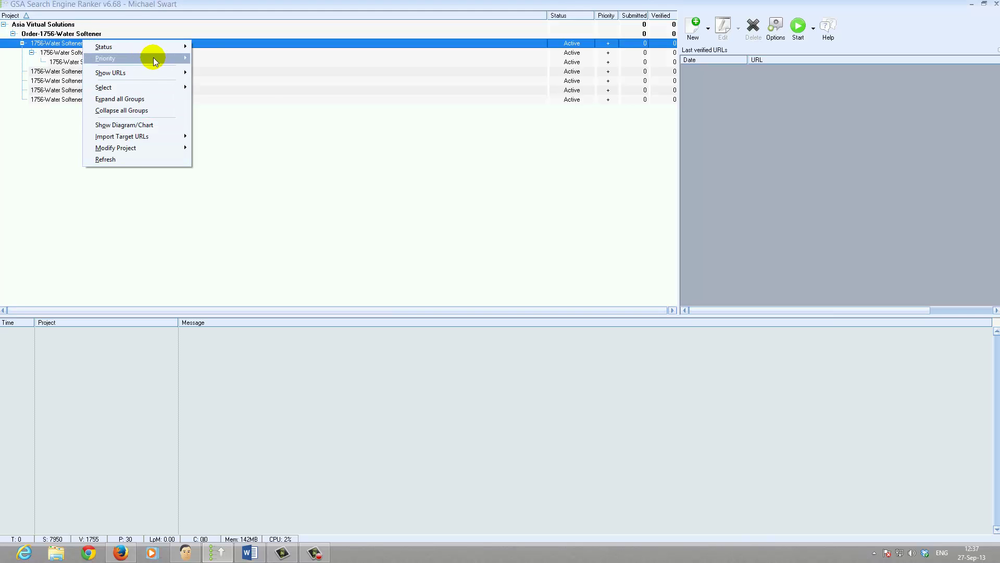
{"action": "mouse_move", "coordinate": [161, 57]}
{"action": "left_click", "coordinate": [216, 59]}
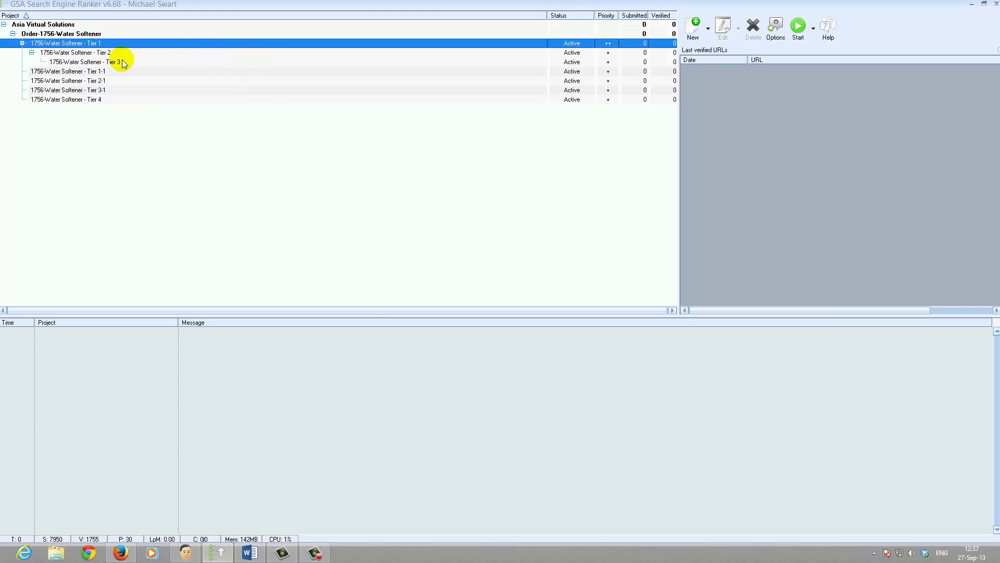
{"action": "right_click", "coordinate": [88, 70]}
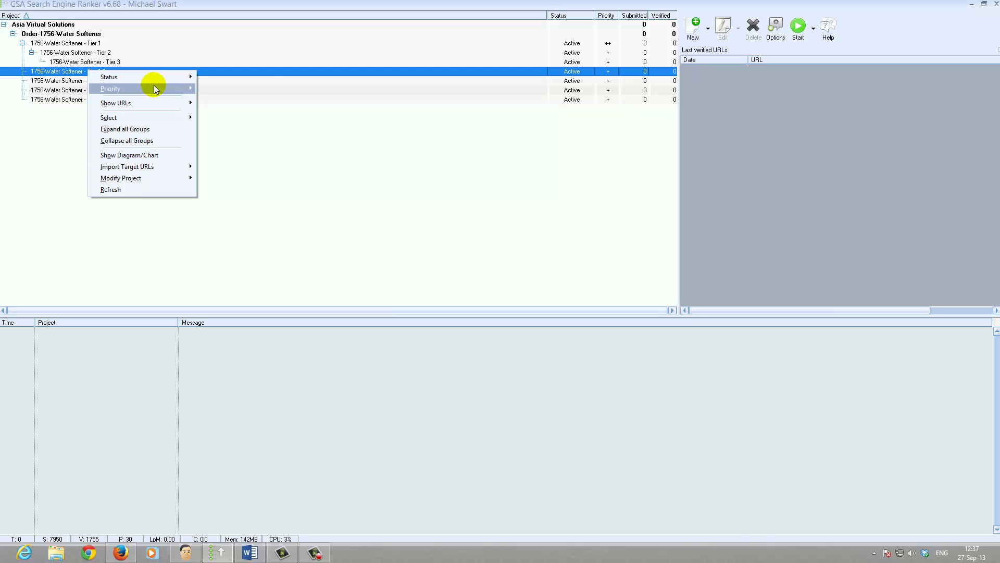
{"action": "mouse_move", "coordinate": [152, 87]}
{"action": "left_click", "coordinate": [221, 89]}
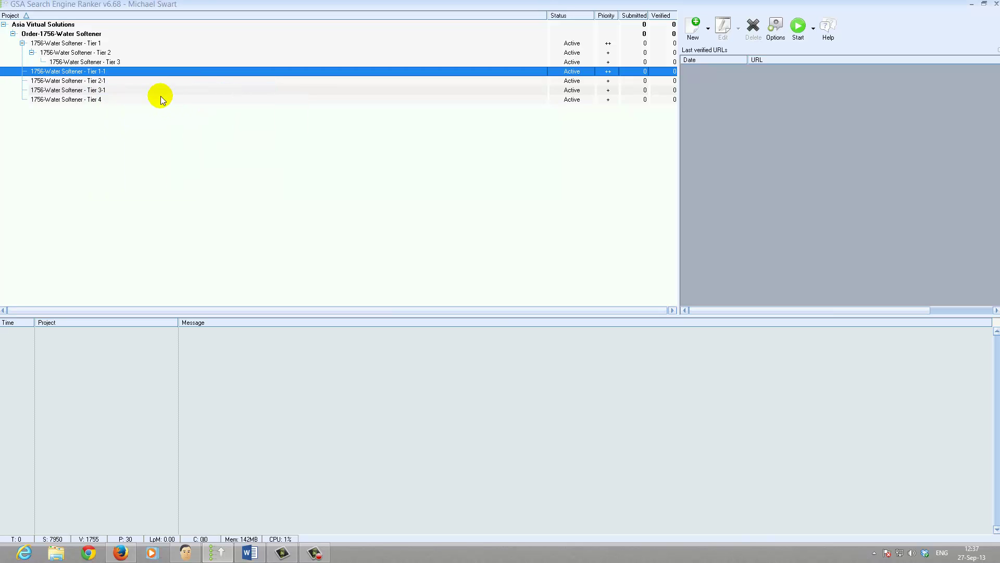
Step: Leave Tier 2 and Tier 2-1 at Normal priority
{"action": "right_click", "coordinate": [86, 52]}
{"action": "mouse_move", "coordinate": [167, 70]}
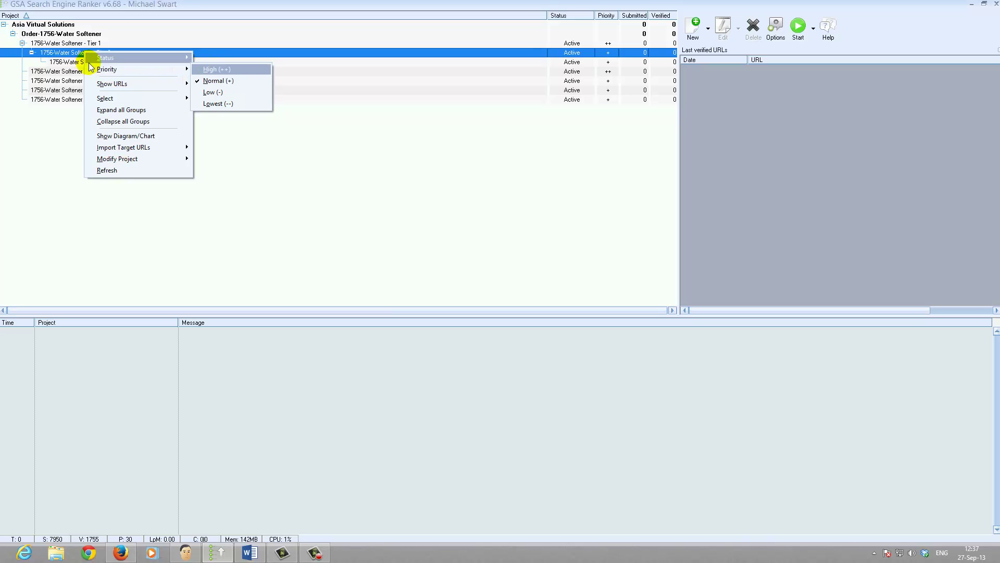
{"action": "left_click", "coordinate": [38, 165]}
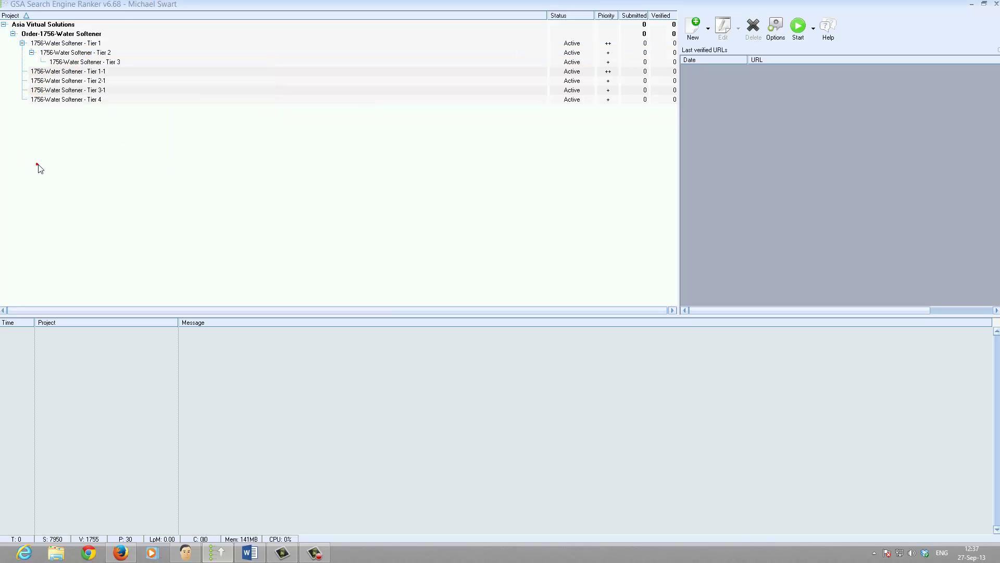
{"action": "right_click", "coordinate": [64, 81]}
{"action": "mouse_move", "coordinate": [116, 97]}
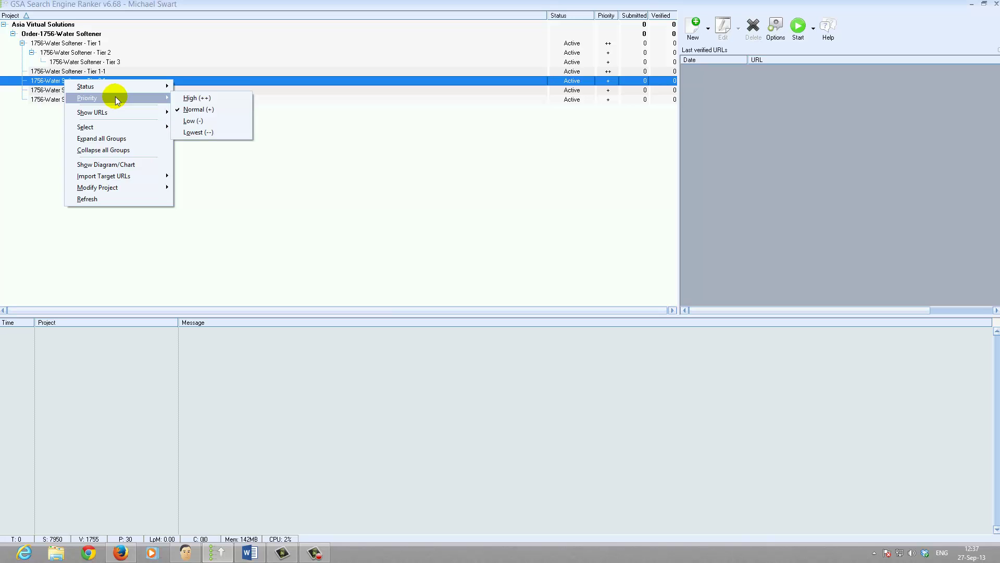
Step: Set Tiers 3 and 3-1 to Low and Tier 4 to Lowest priority, then restore down the window
{"action": "right_click", "coordinate": [91, 62]}
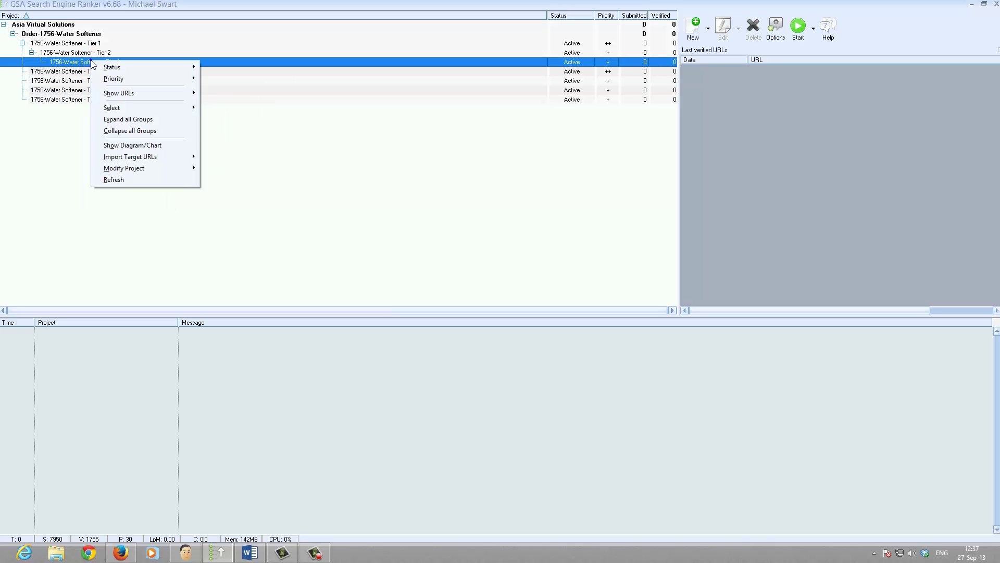
{"action": "mouse_move", "coordinate": [160, 77]}
{"action": "left_click", "coordinate": [227, 102]}
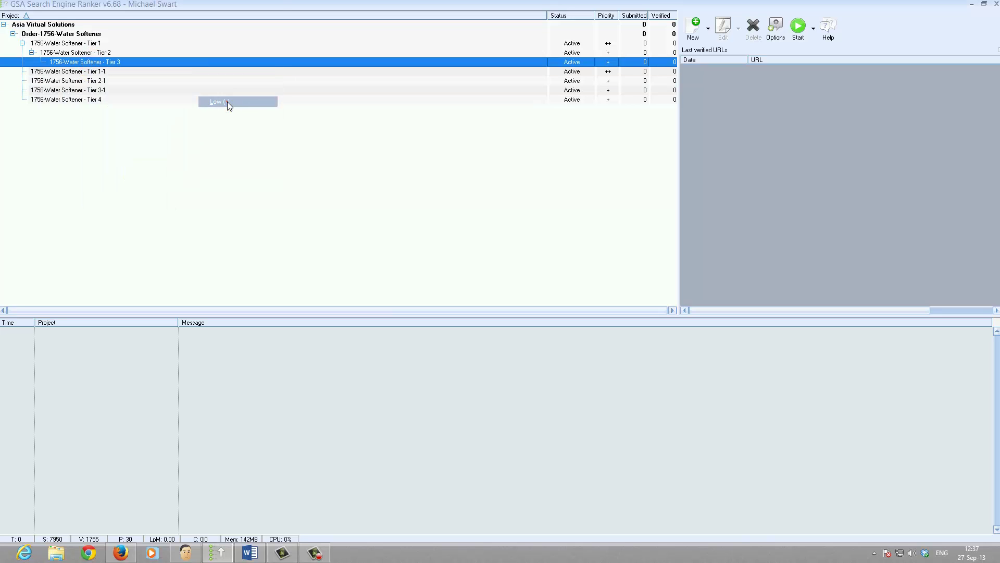
{"action": "right_click", "coordinate": [72, 91]}
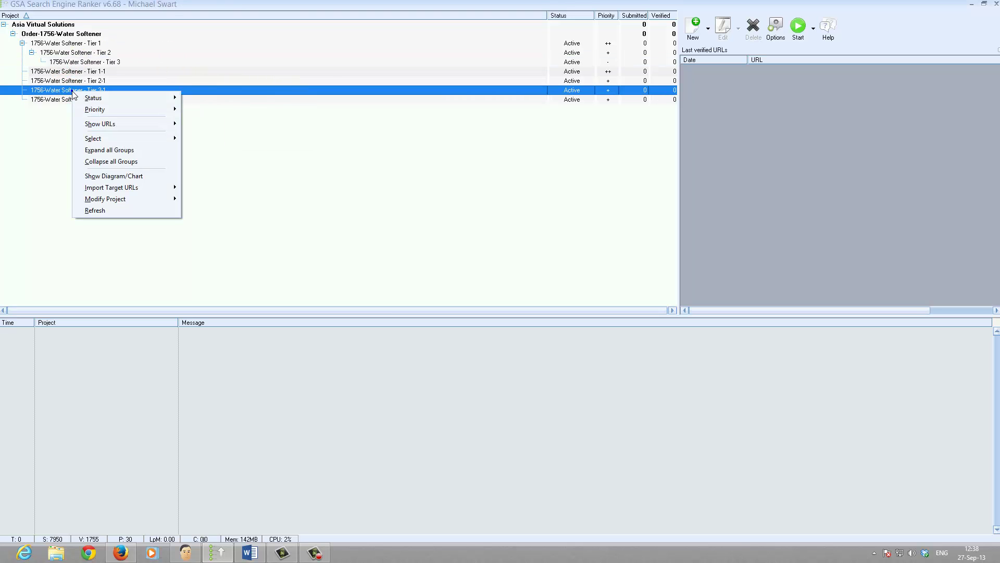
{"action": "mouse_move", "coordinate": [165, 108]}
{"action": "left_click", "coordinate": [204, 133]}
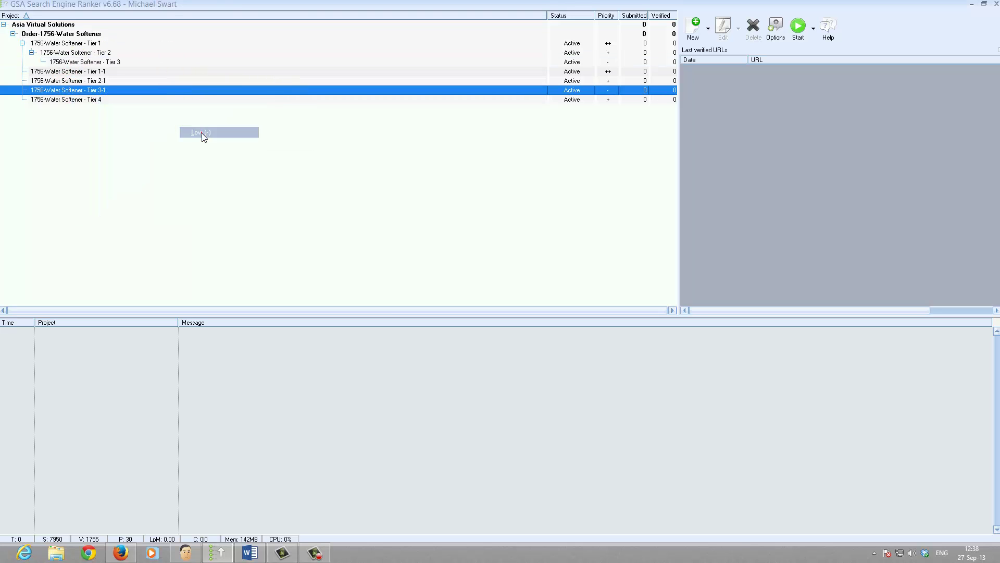
{"action": "right_click", "coordinate": [53, 99]}
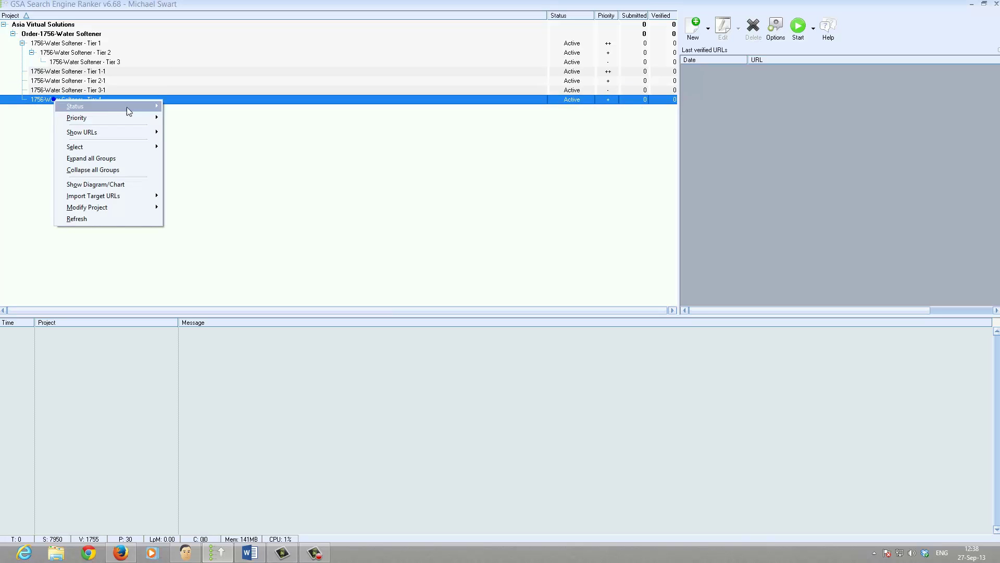
{"action": "mouse_move", "coordinate": [139, 117]}
{"action": "left_click", "coordinate": [190, 152]}
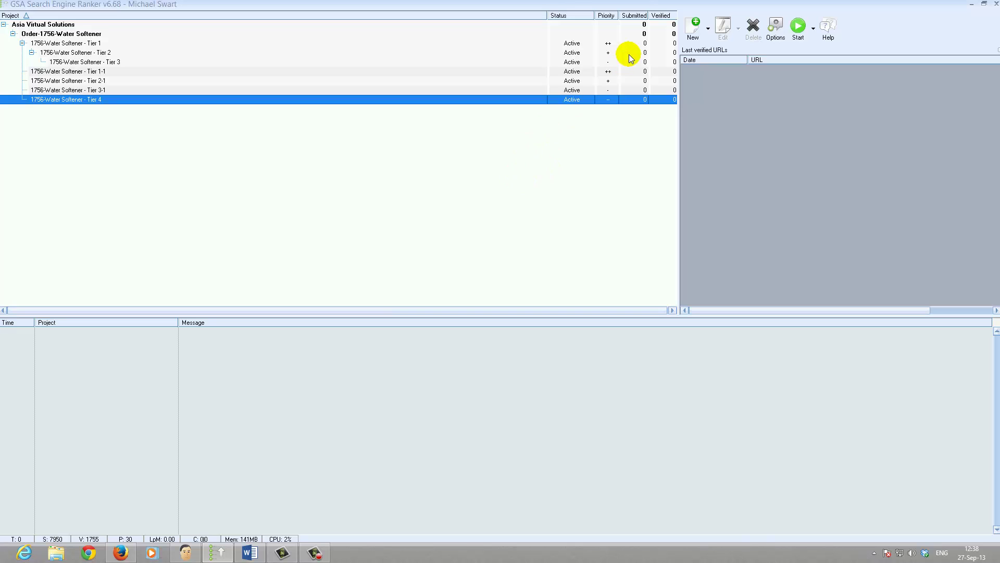
{"action": "left_click", "coordinate": [983, 4]}
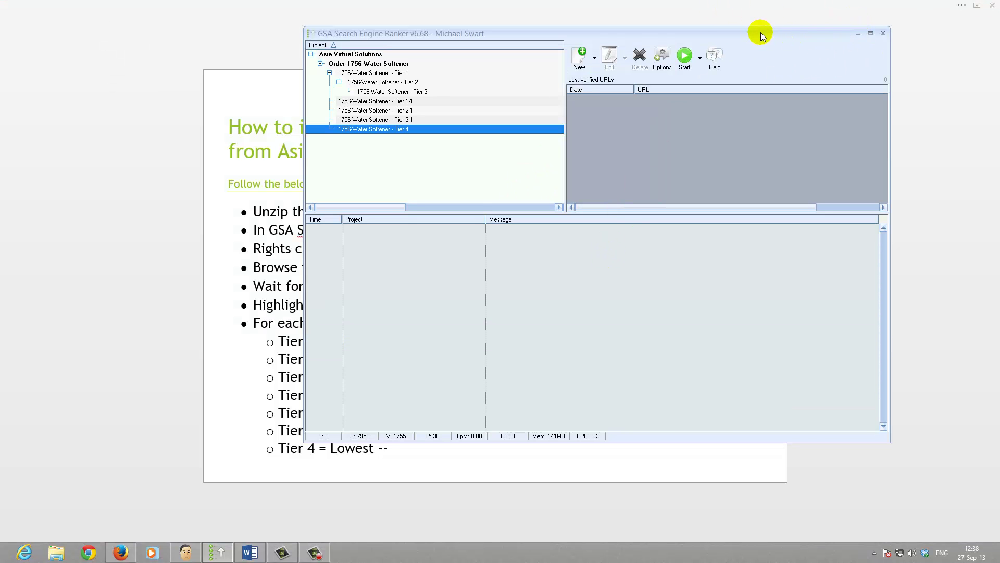
Step: Drag the GSA window toward the bottom right to reveal the Word instructions
{"action": "left_click_drag", "start_coordinate": [599, 33], "coordinate": [762, 352]}
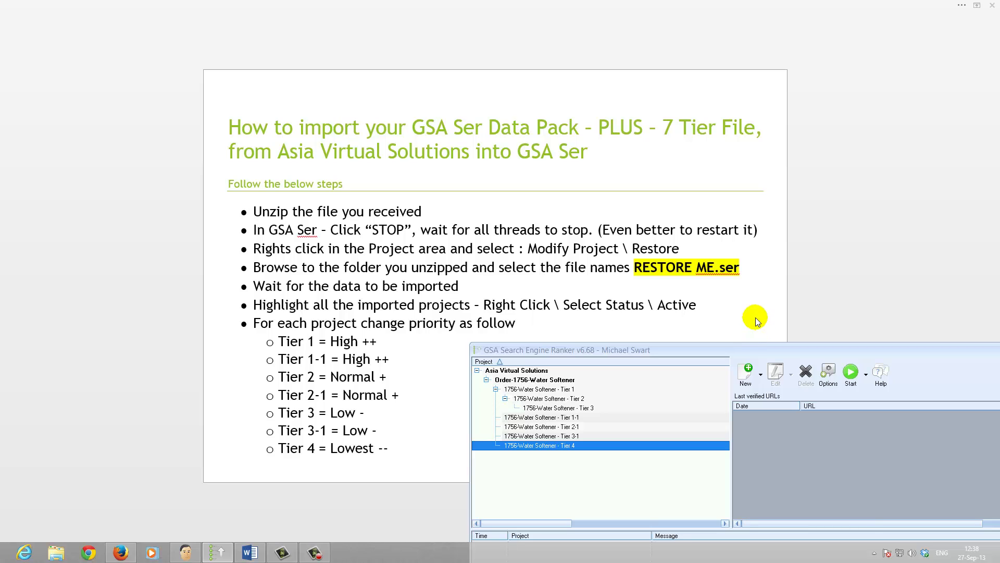